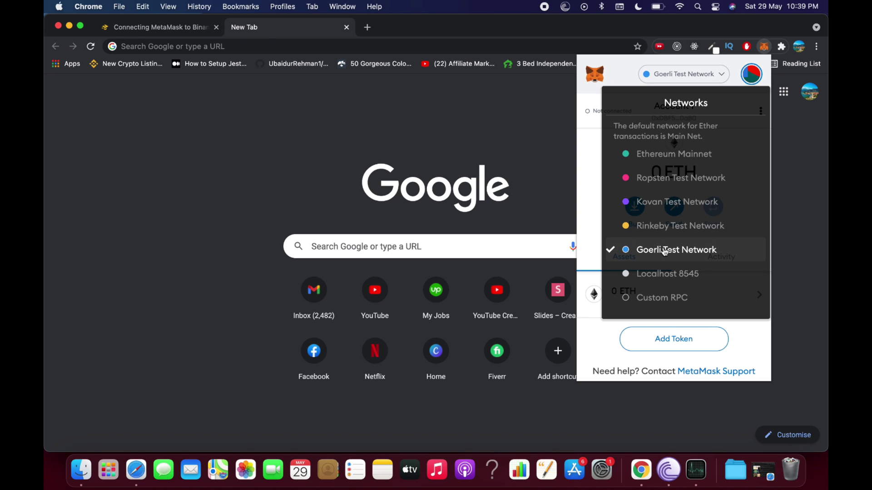
Dismiss the network list with Goerli still active and bring up the 'Connecting MetaMask to Binance' article
left_click(588, 157)
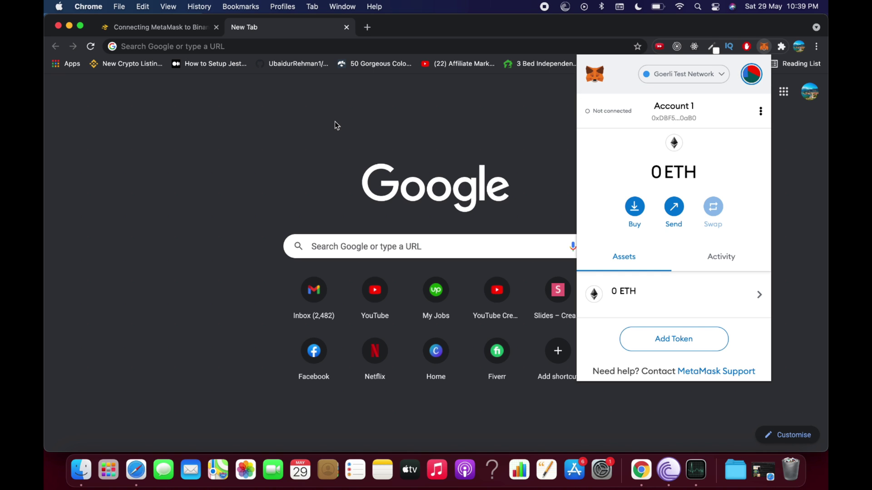
left_click(178, 28)
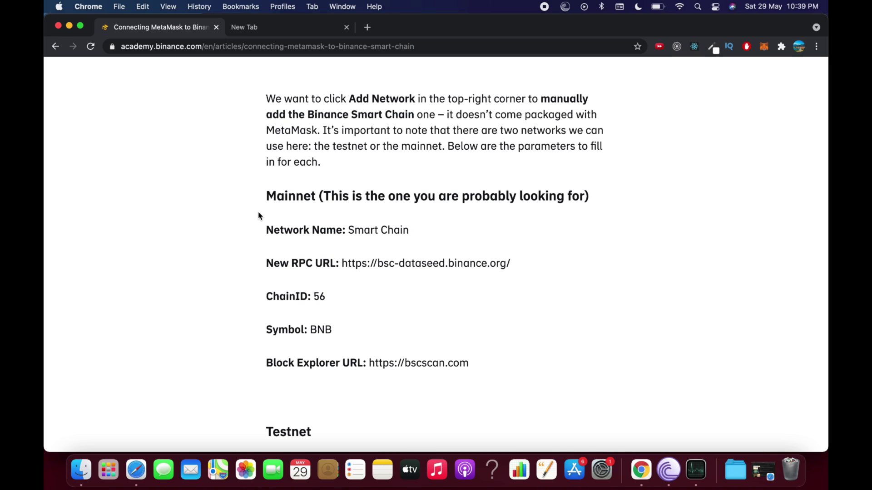
Highlight the Smart Chain Mainnet parameters from the Mainnet heading to the Block Explorer URL line
left_click(437, 45)
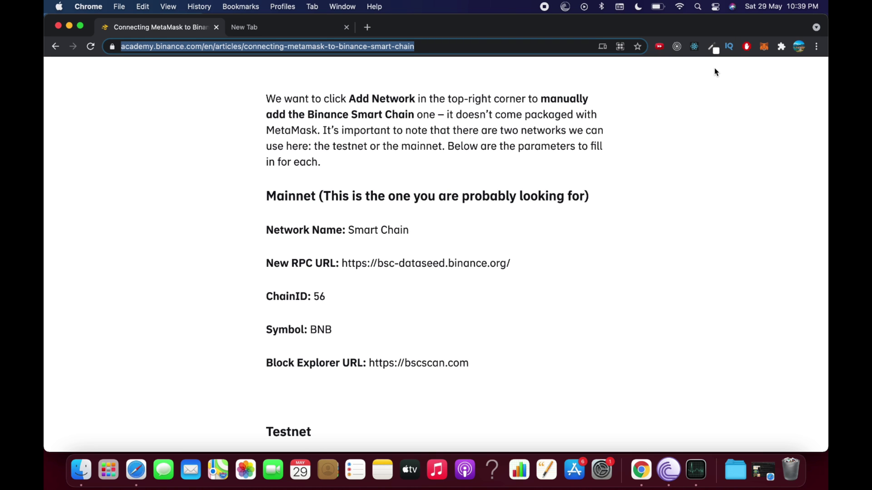
scroll(605, 151, "up", 15)
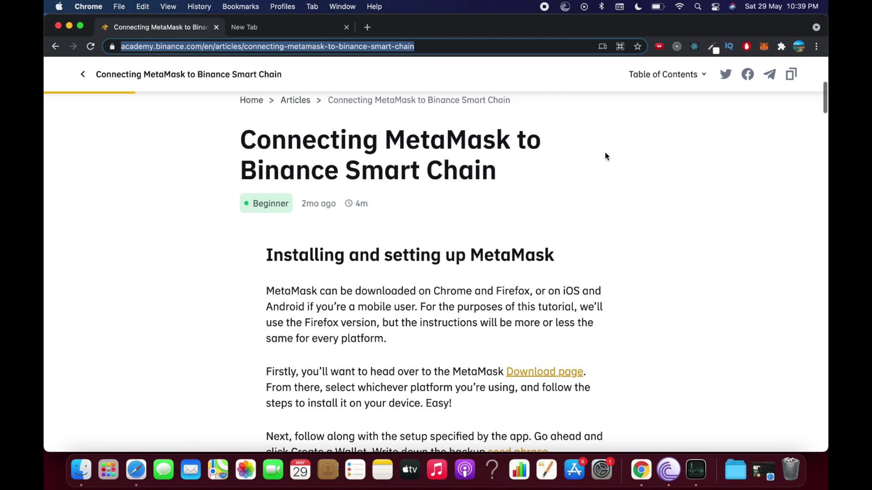
scroll(605, 153, "down", 15)
scroll(605, 156, "down", 20)
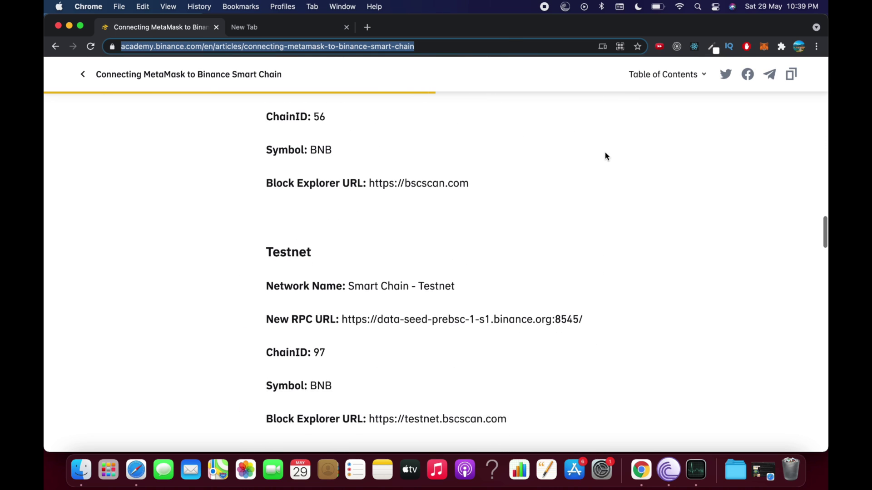
scroll(605, 156, "up", 3)
left_click(268, 158)
left_click_drag(268, 159, 490, 324)
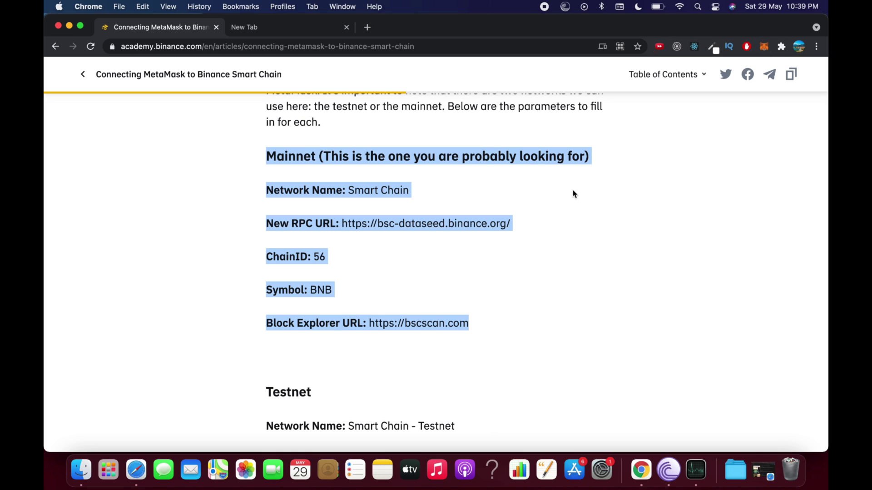
Go to MetaMask's Settings > Networks page through the account menu
left_click(764, 46)
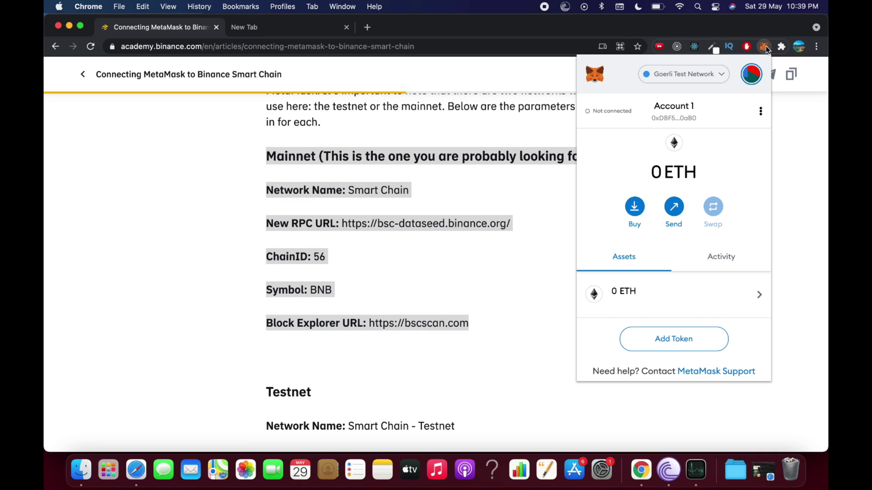
left_click(754, 76)
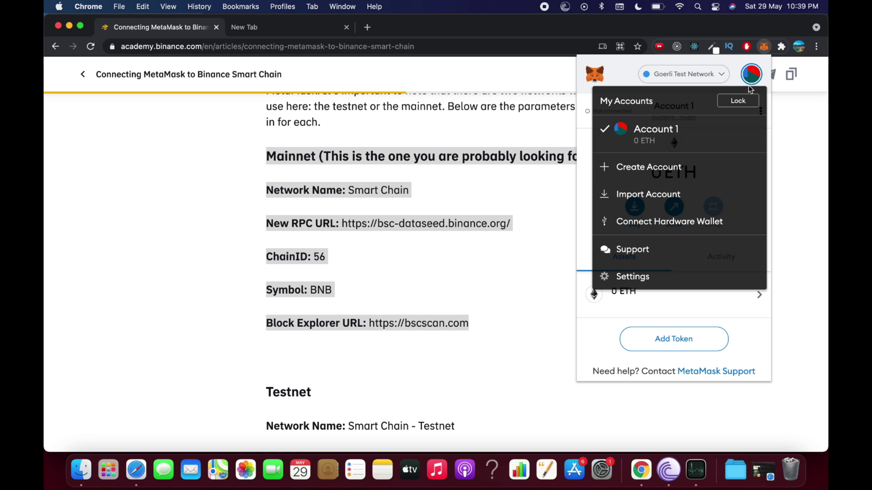
left_click(657, 276)
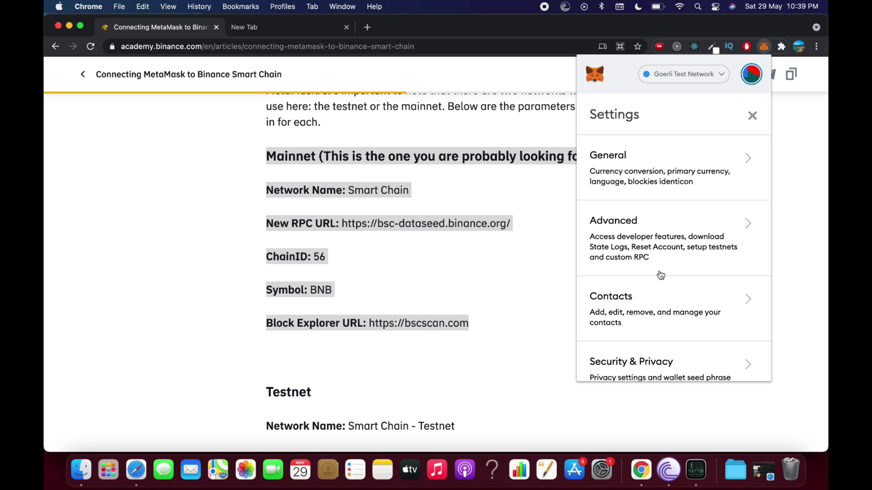
scroll(661, 275, "down", 5)
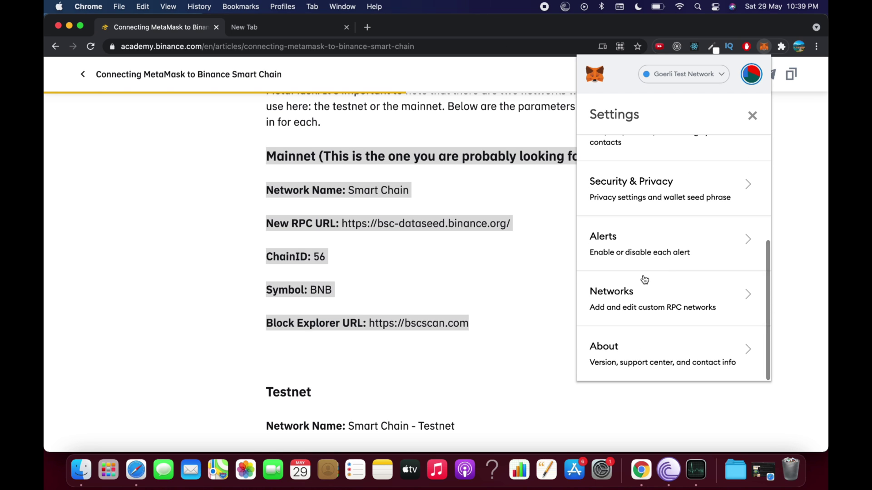
left_click(647, 296)
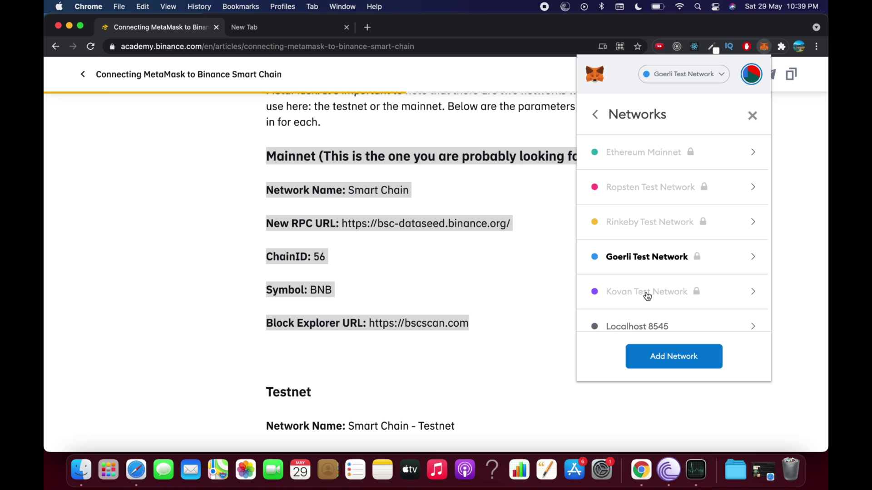
scroll(647, 296, "down", 1)
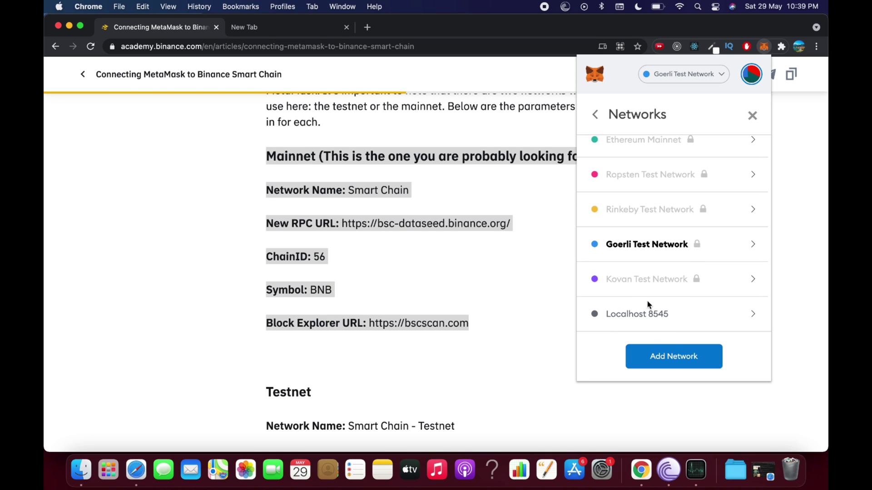
left_click(686, 359)
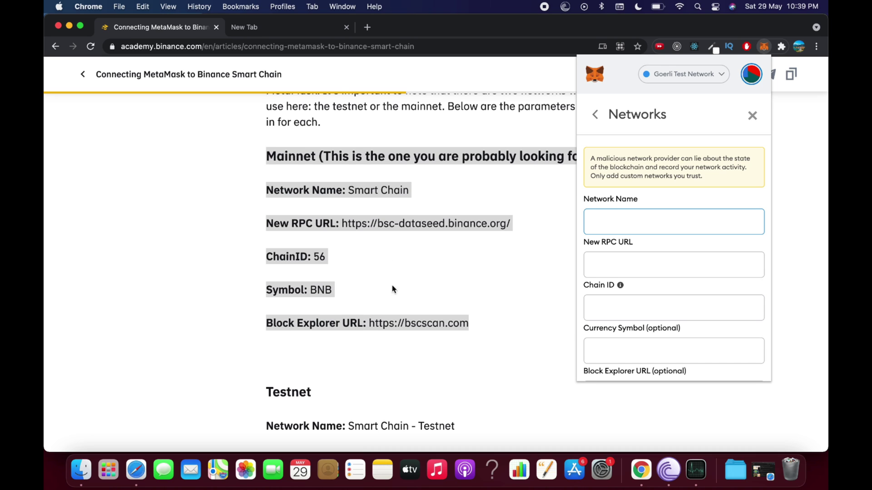
left_click(618, 219)
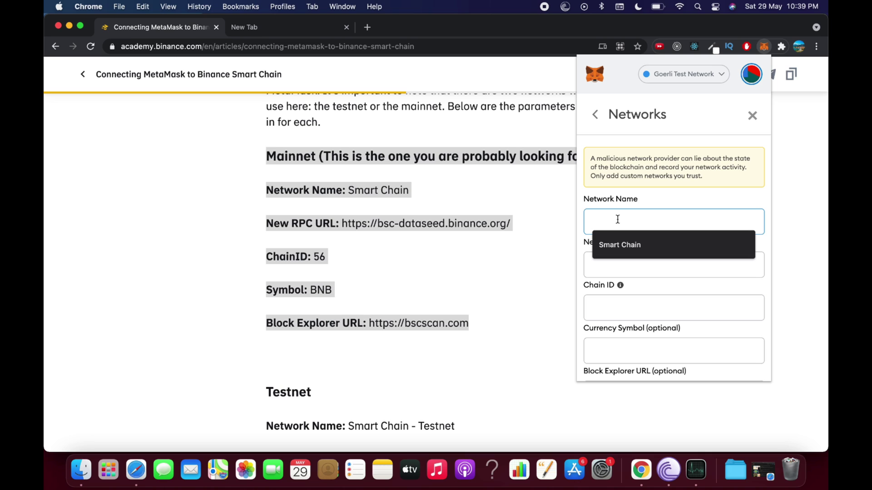
left_click(623, 242)
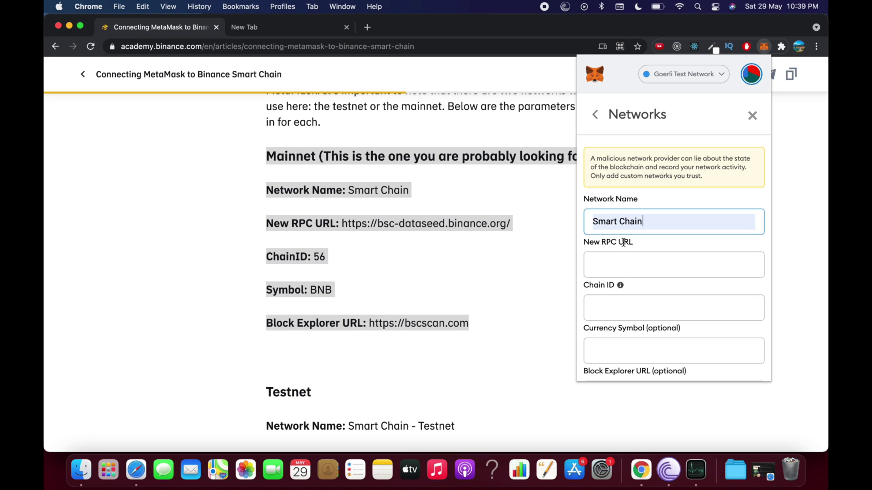
left_click(641, 267)
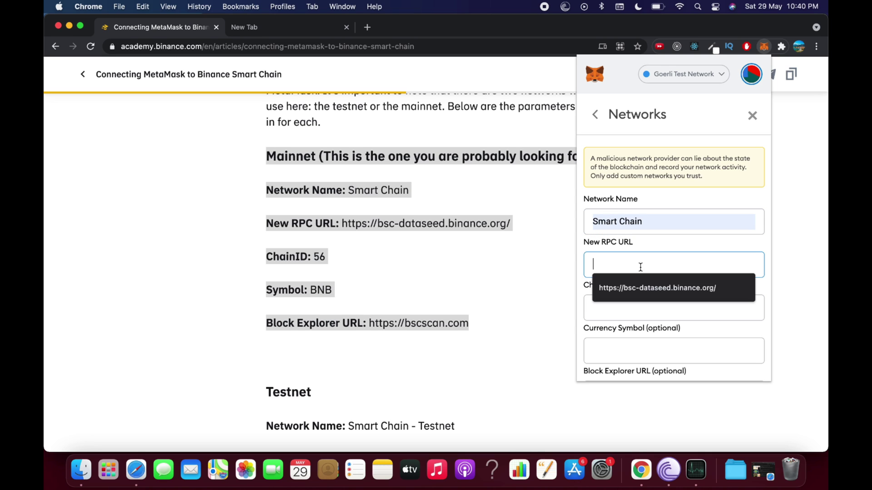
left_click(643, 286)
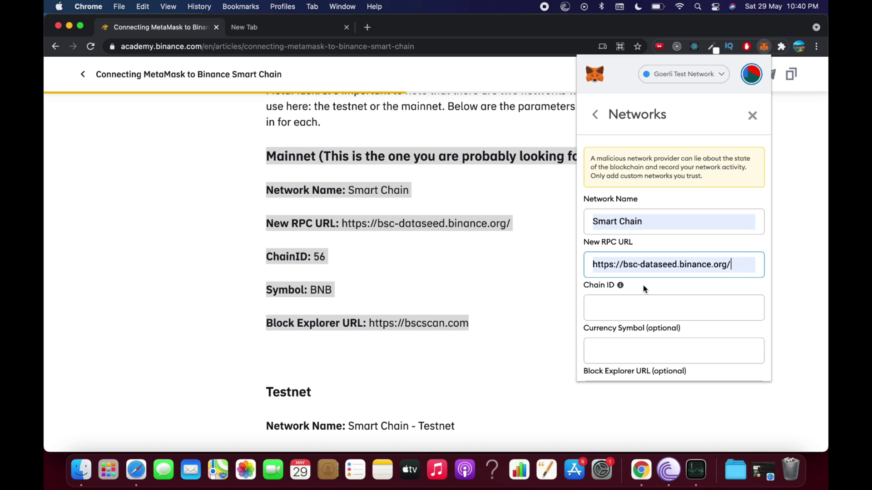
left_click(616, 303)
left_click(616, 328)
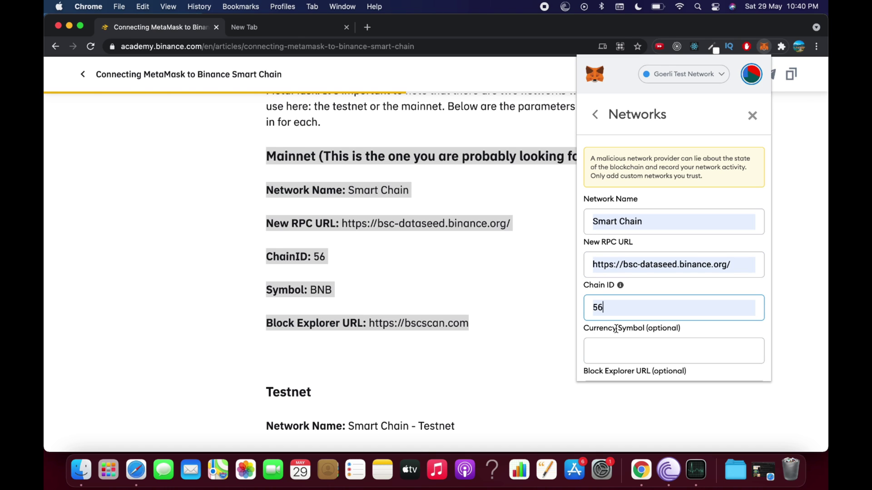
scroll(615, 329, "down", 3)
left_click(625, 294)
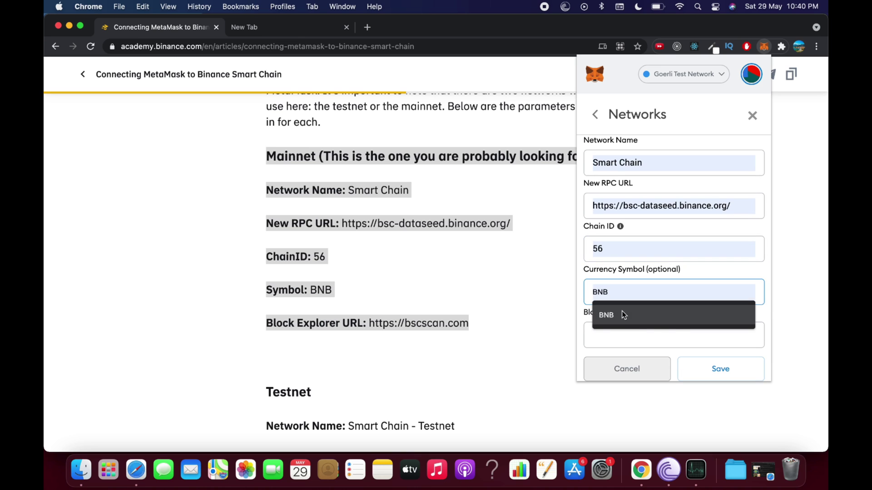
left_click(624, 315)
left_click(615, 335)
left_click(625, 358)
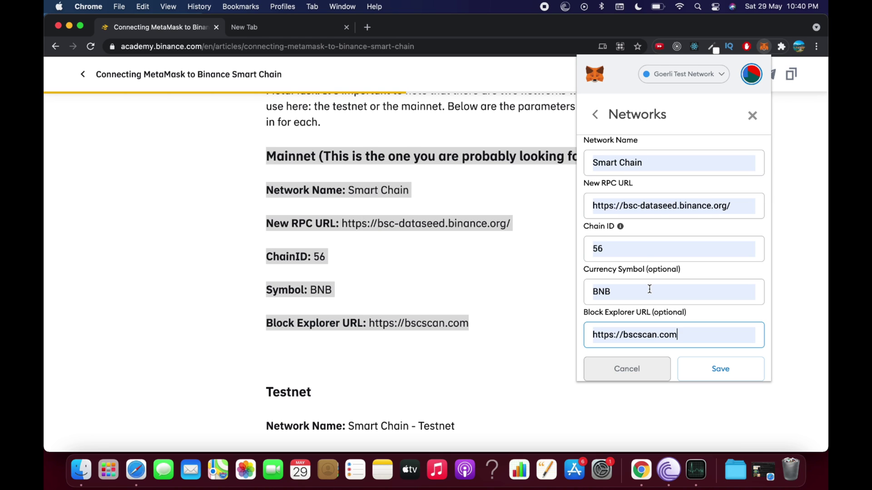
left_click(734, 367)
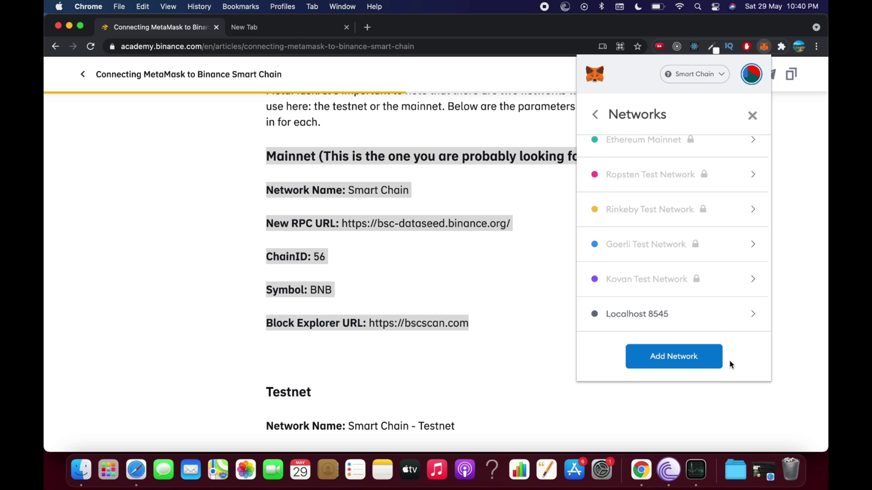
Leave MetaMask settings and return to the Account 1 view
left_click(692, 74)
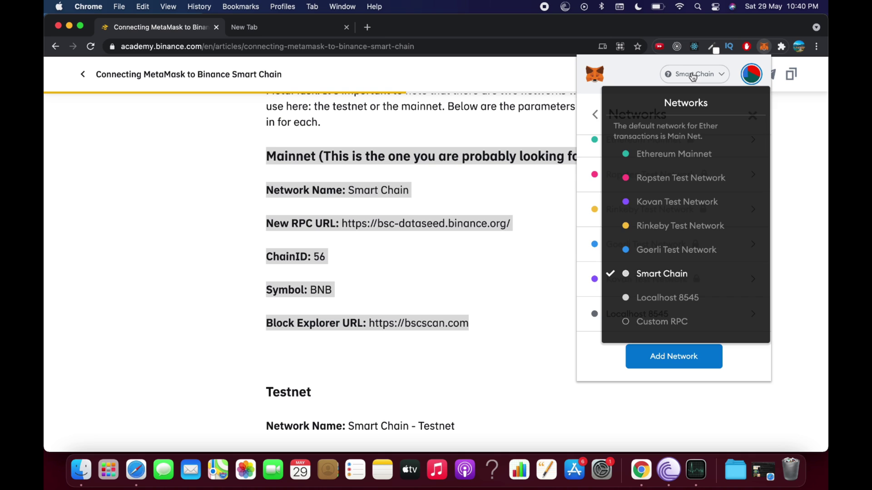
left_click(628, 73)
left_click(594, 116)
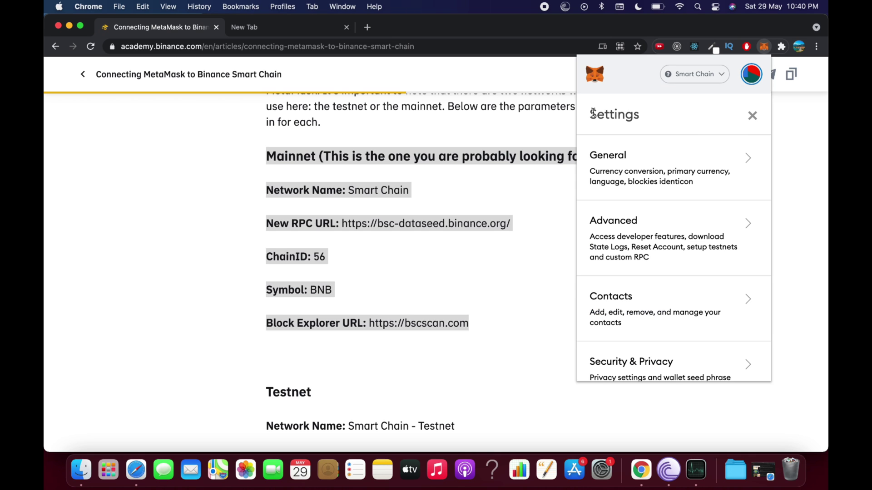
left_click(754, 115)
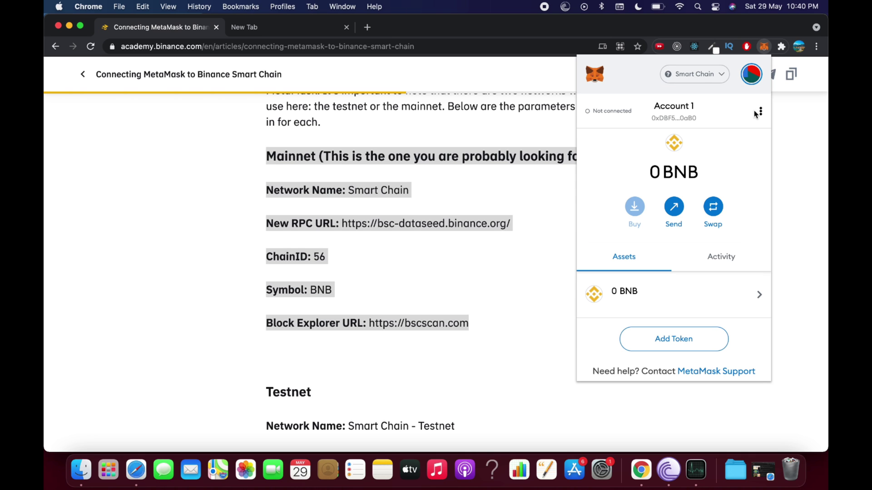
Switch the wallet to Smart Chain and copy Account 1's address
left_click(704, 73)
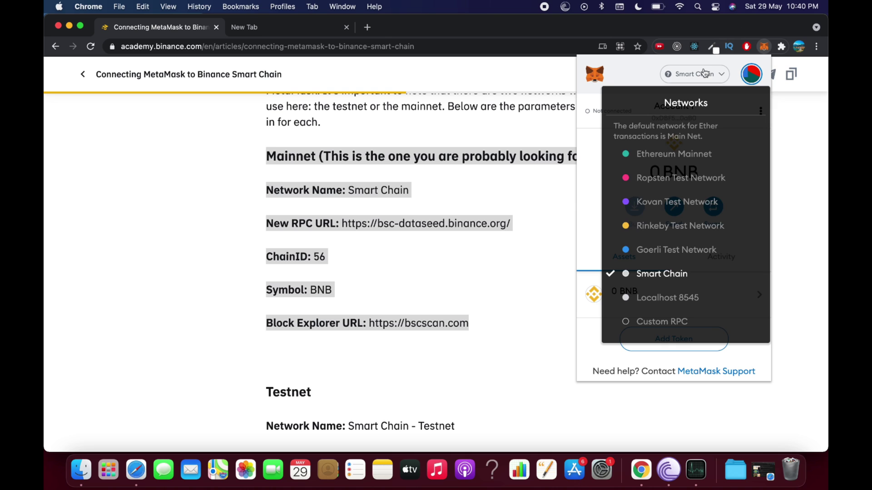
left_click(648, 276)
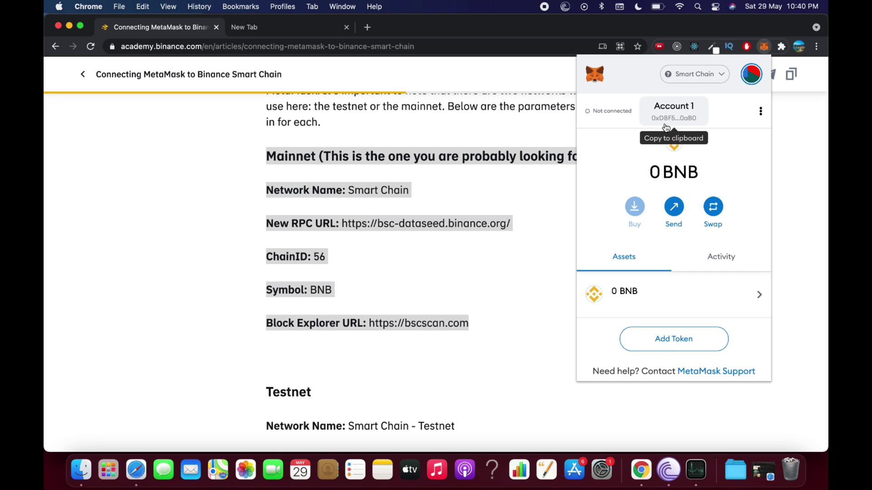
left_click(683, 117)
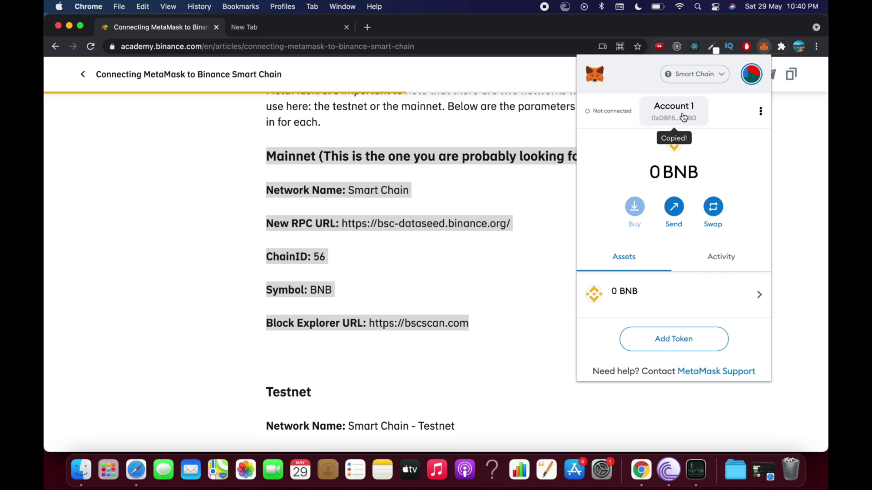
left_click(306, 29)
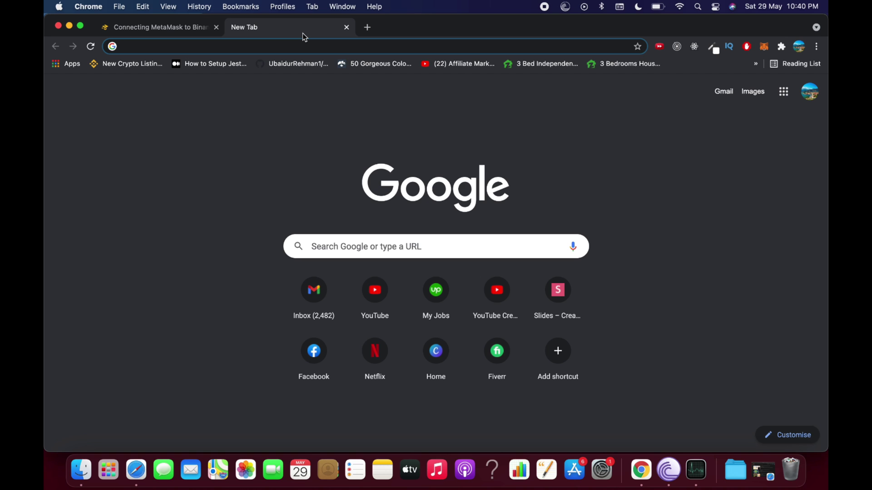
Search Google for 'binance' and go to the binance.com/en homepage from the results
type("binan")
key("Return")
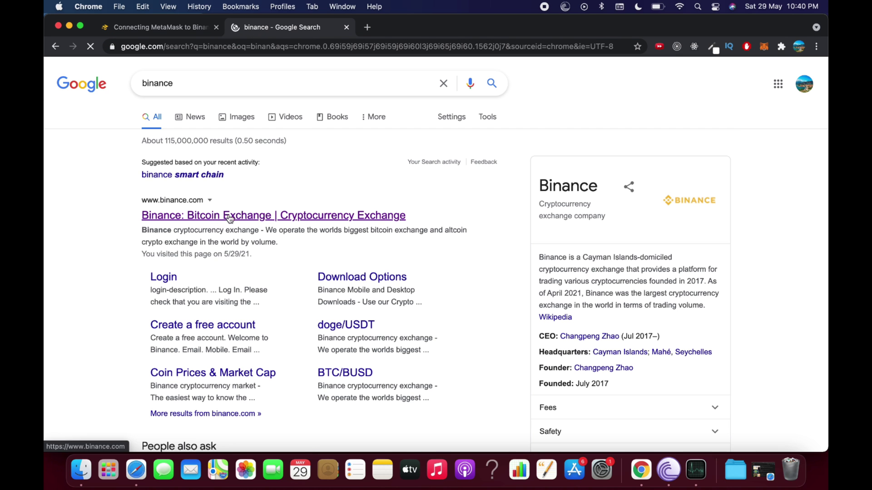
left_click(215, 220)
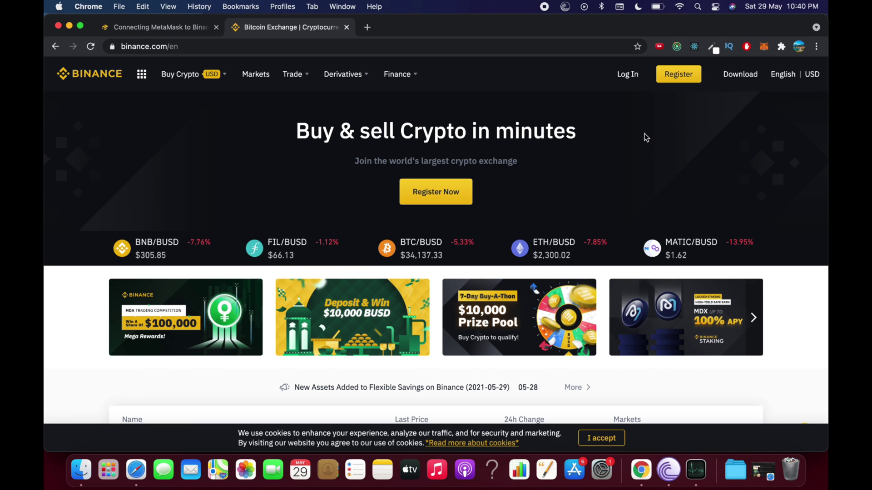
scroll(504, 184, "down", 12)
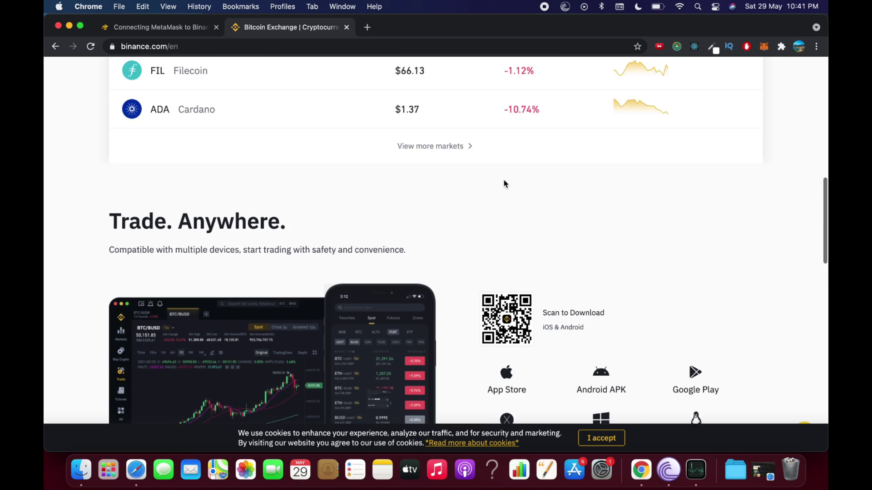
scroll(504, 183, "up", 15)
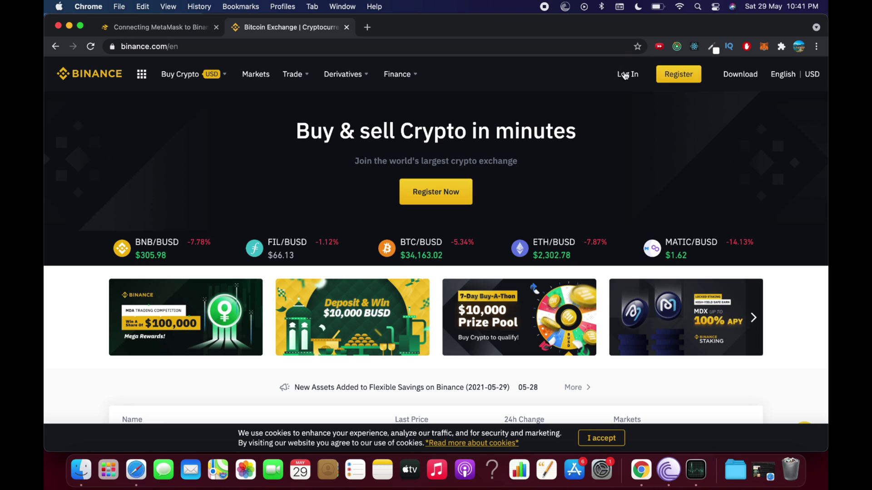
Log in with the saved credentials, solve the slider puzzle, and enter the SMS verification code
left_click(627, 75)
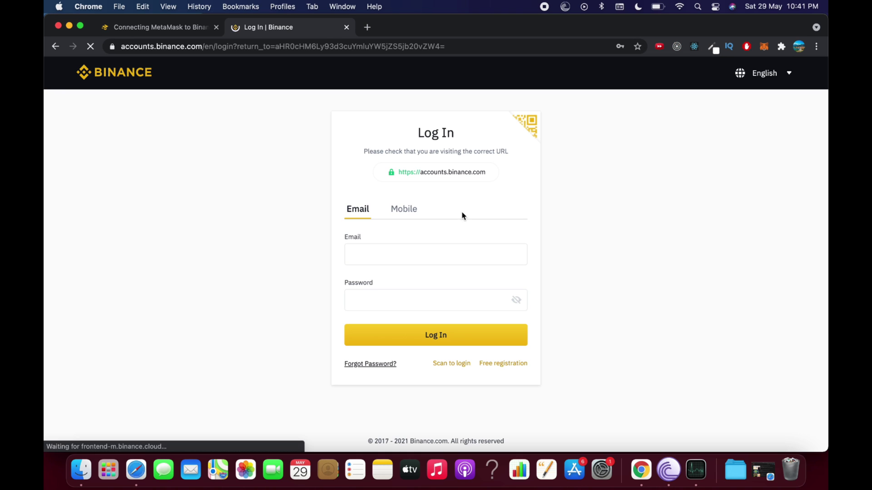
key("Return")
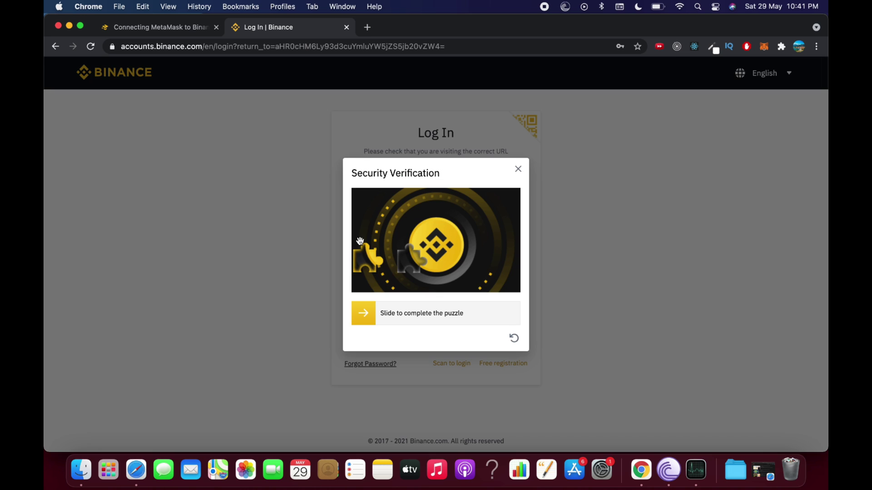
left_click_drag(363, 264, 412, 265)
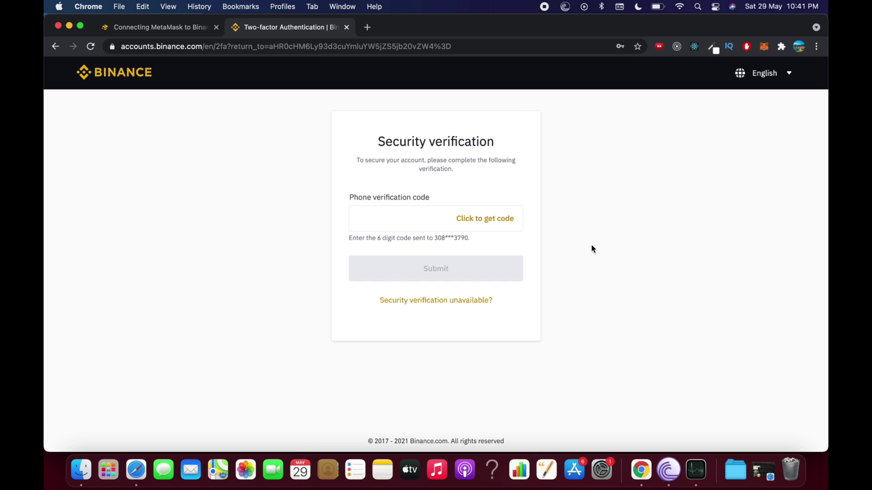
left_click(493, 221)
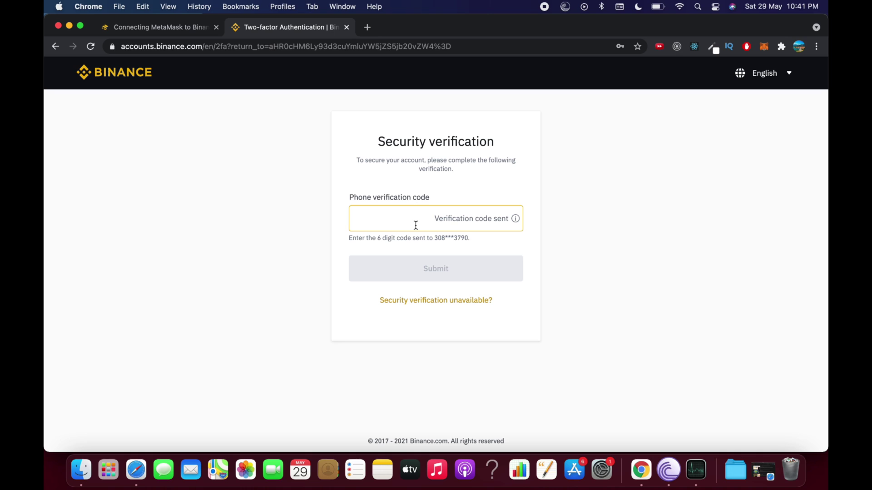
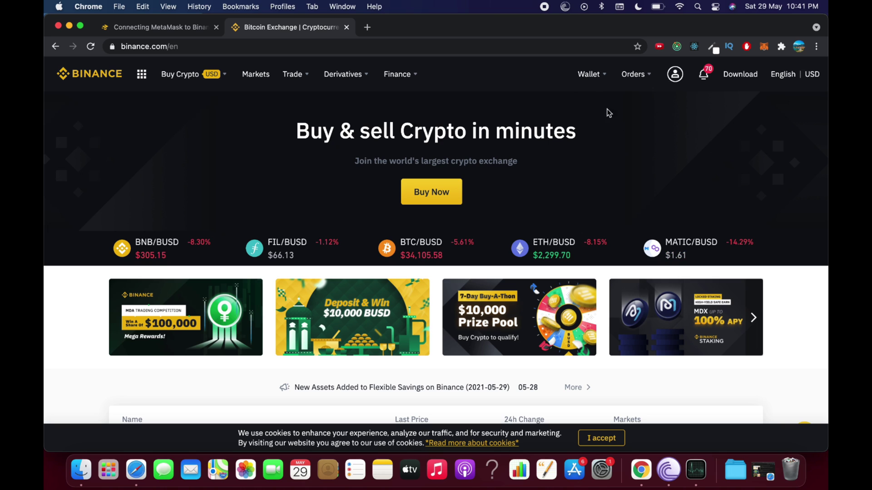
mouse_move(588, 74)
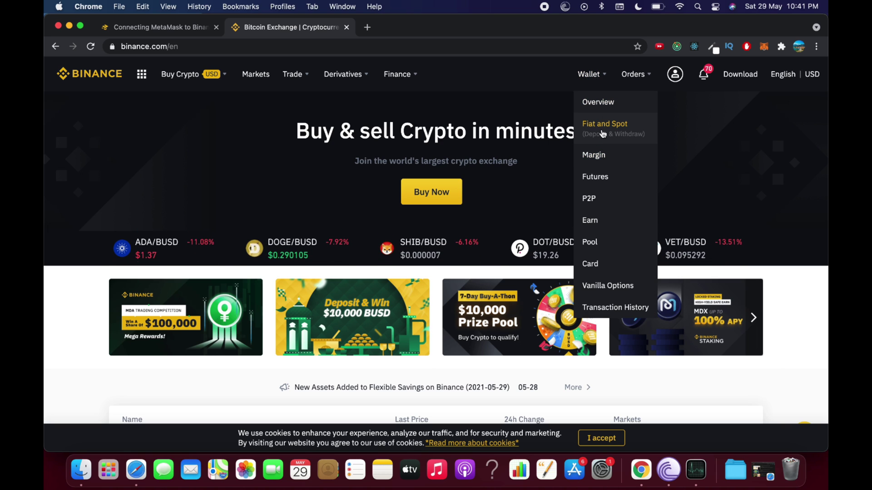
Open the Fiat and Spot wallet to view balances such as 0.52247033 BNB
left_click(601, 131)
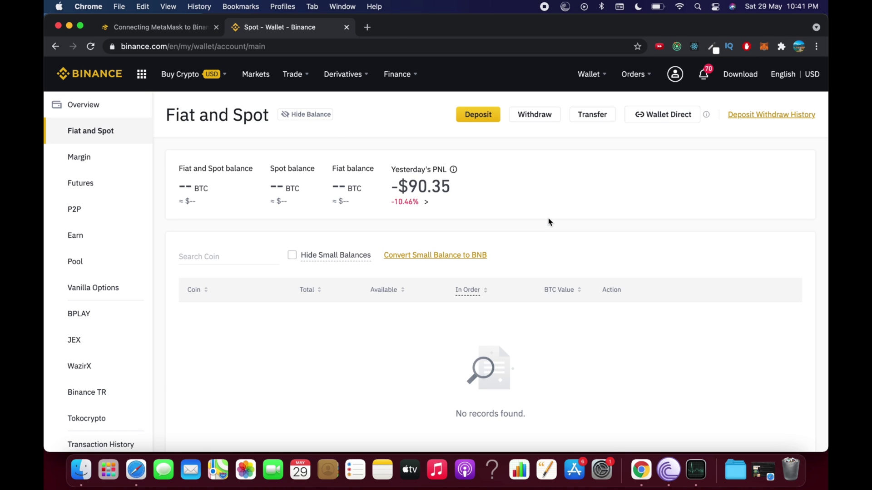
scroll(548, 221, "down", 2)
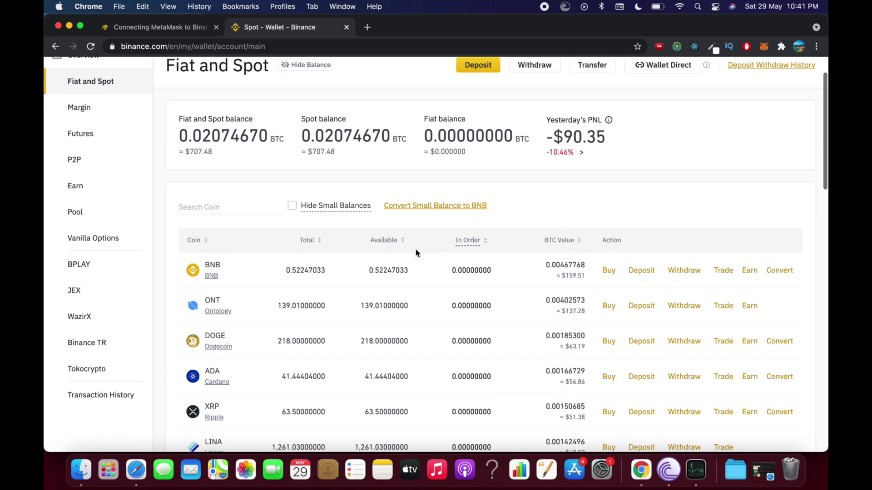
Start a BNB withdrawal, paste the MetaMask address, and select the BEP20 (BSC) network
left_click(685, 271)
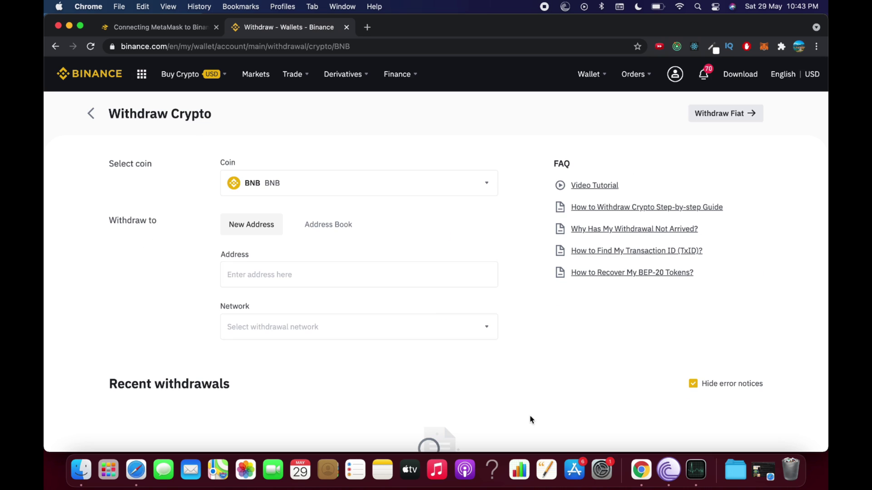
left_click(358, 270)
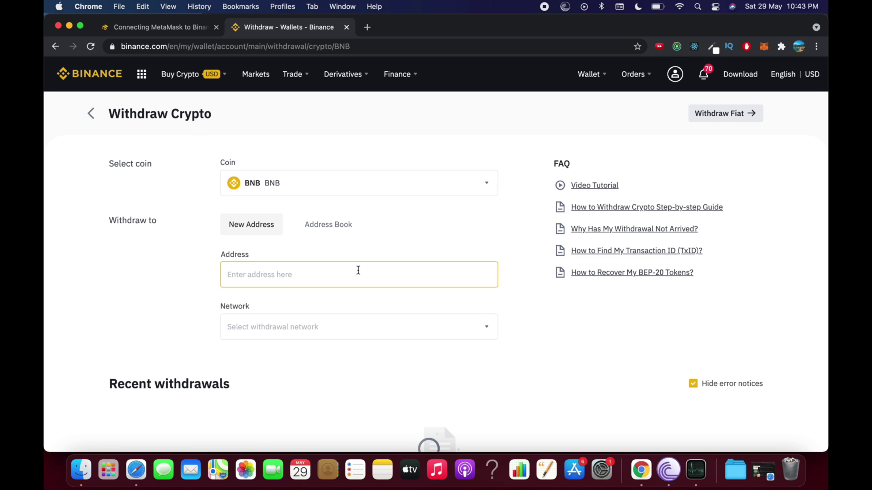
scroll(359, 272, "down", 2)
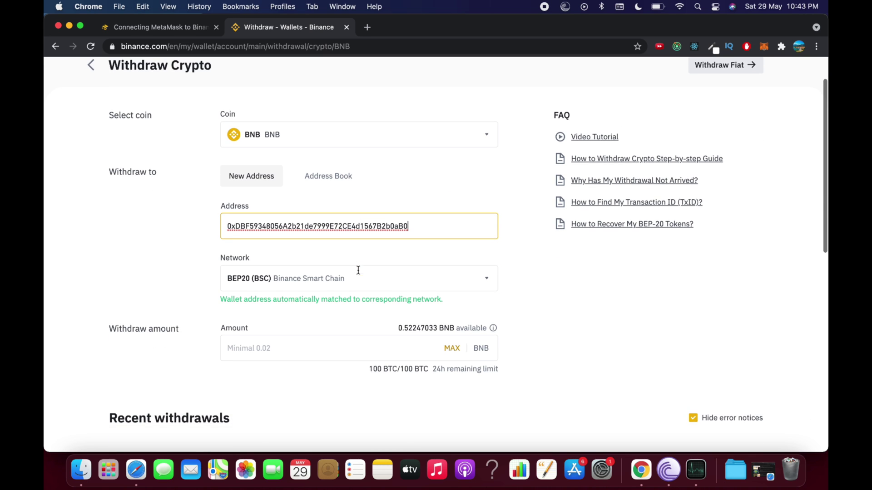
left_click(294, 281)
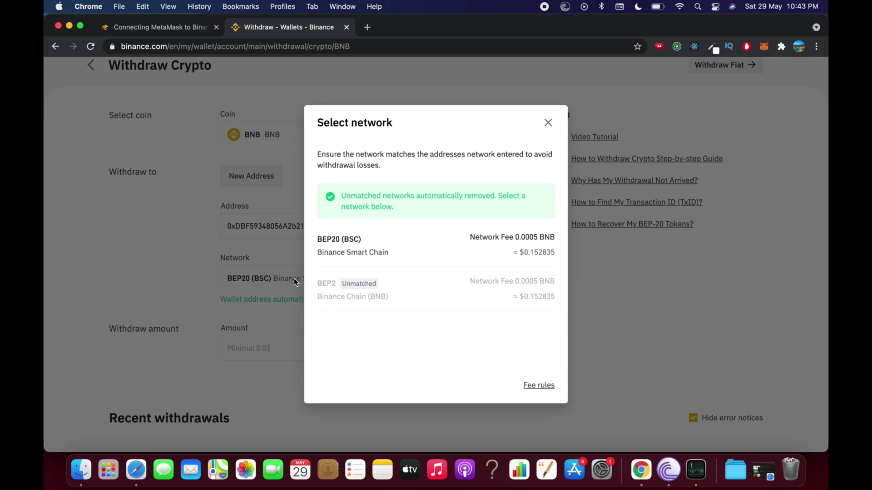
left_click(342, 250)
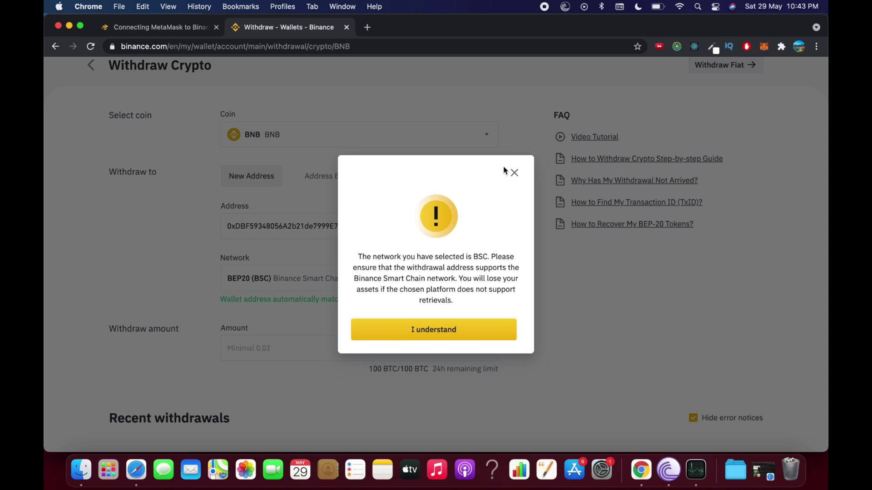
left_click(512, 171)
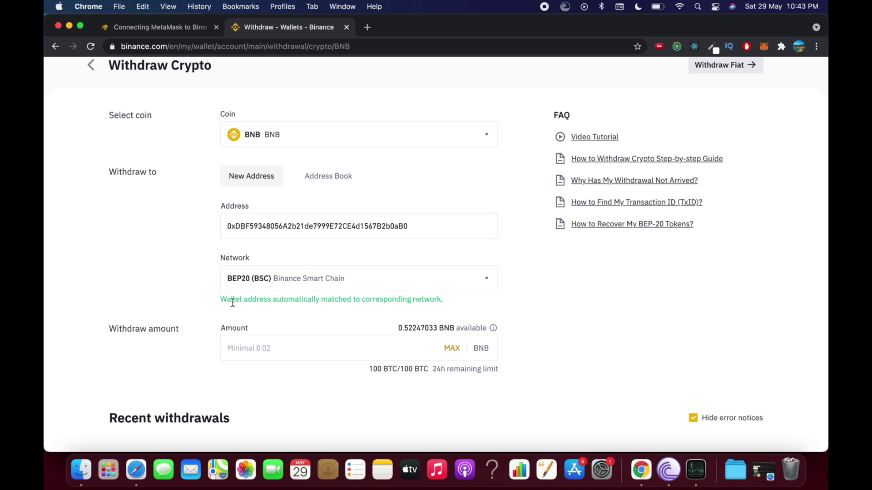
scroll(398, 301, "down", 2)
Submit a 0.3 BNB withdrawal, receiving 0.29950000 BNB after the 0.0005 fee
left_click(390, 302)
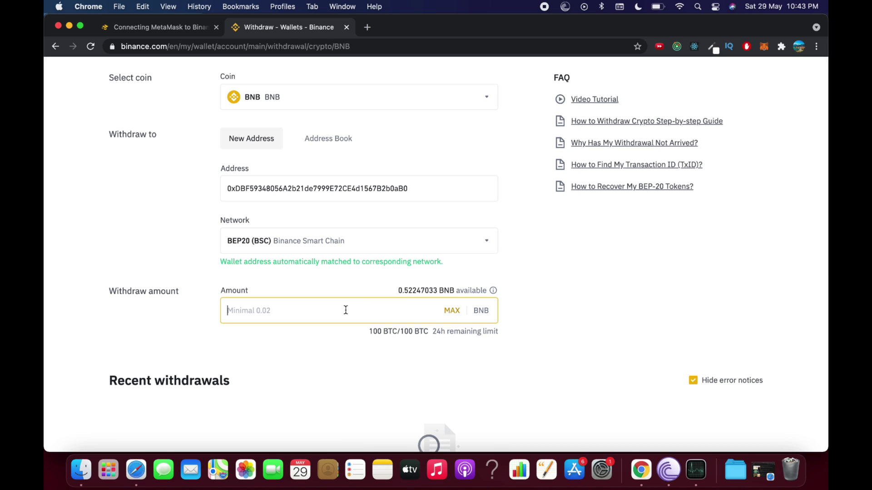
type("0.3")
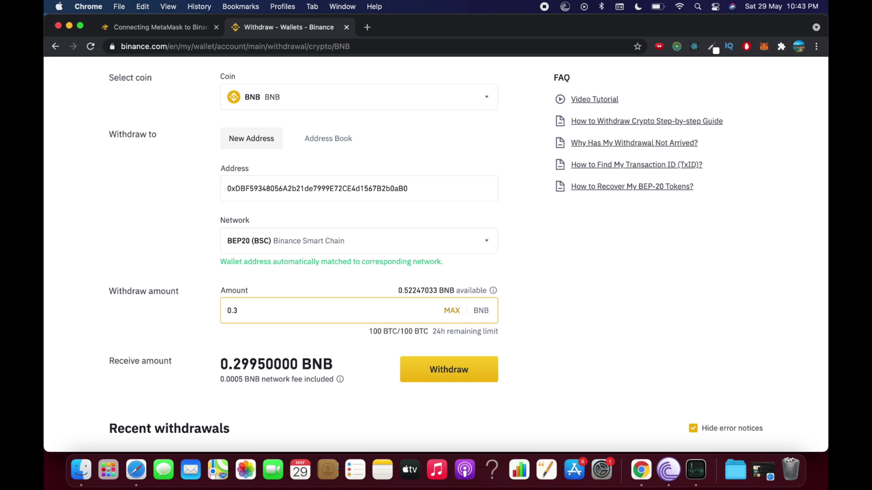
scroll(420, 356, "down", 3)
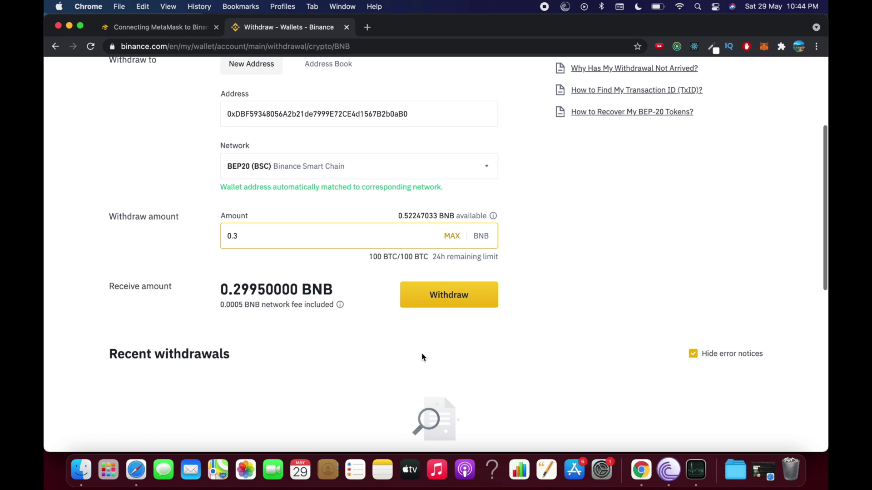
left_click(451, 295)
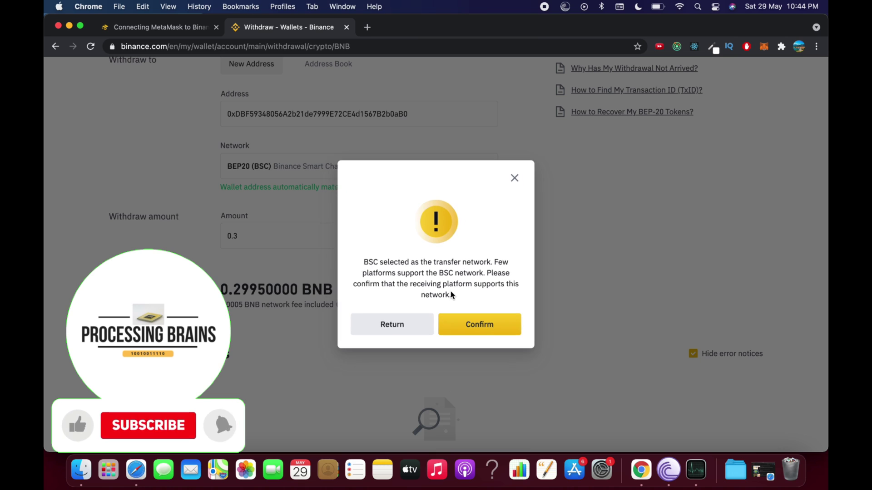